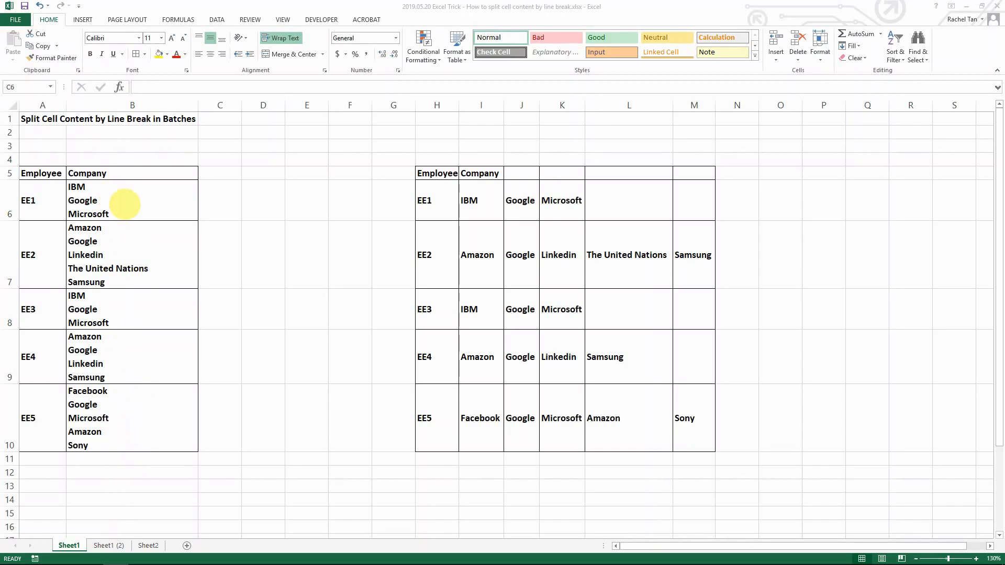
Step: Enter IBM, Google and Microsoft in cell C6, each on its own line separated by in-cell line breaks
key("F2")
double_click(114, 200)
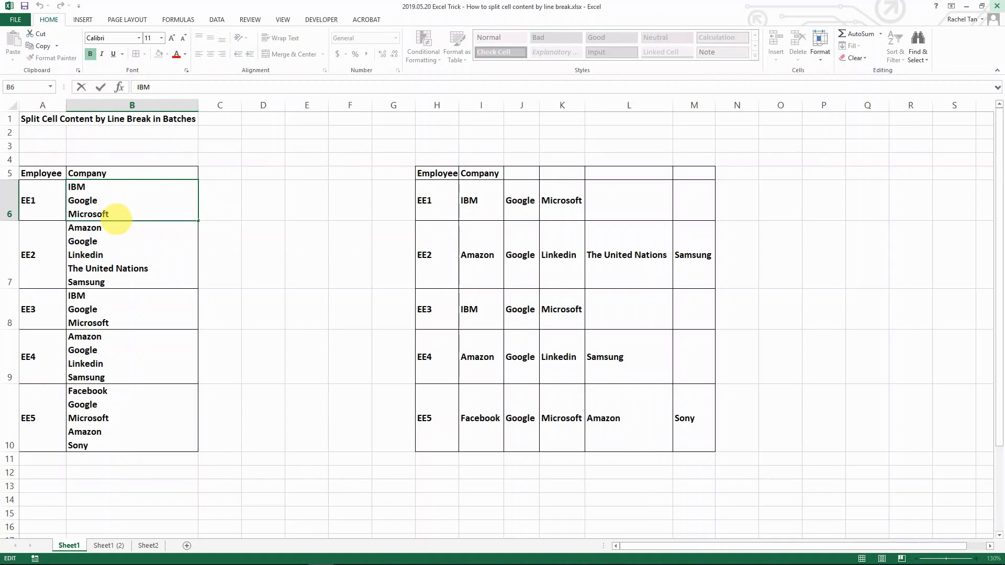
key("Tab")
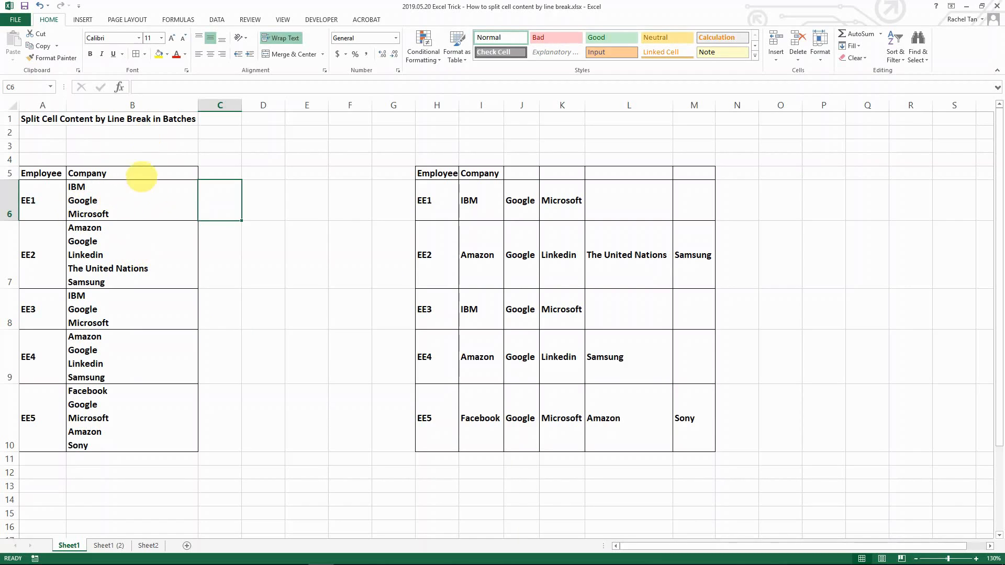
type("IBM")
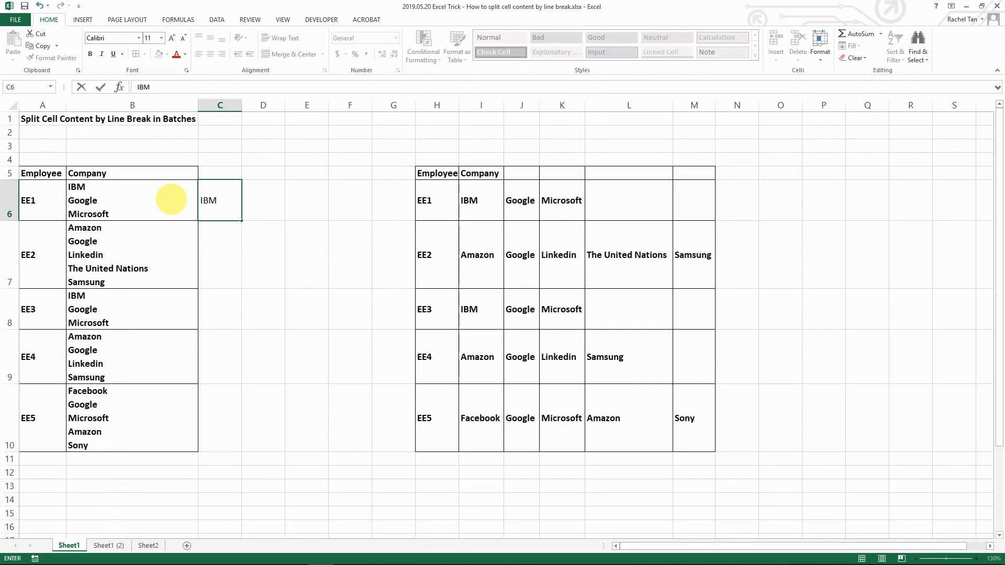
key("alt+Return")
type("Google")
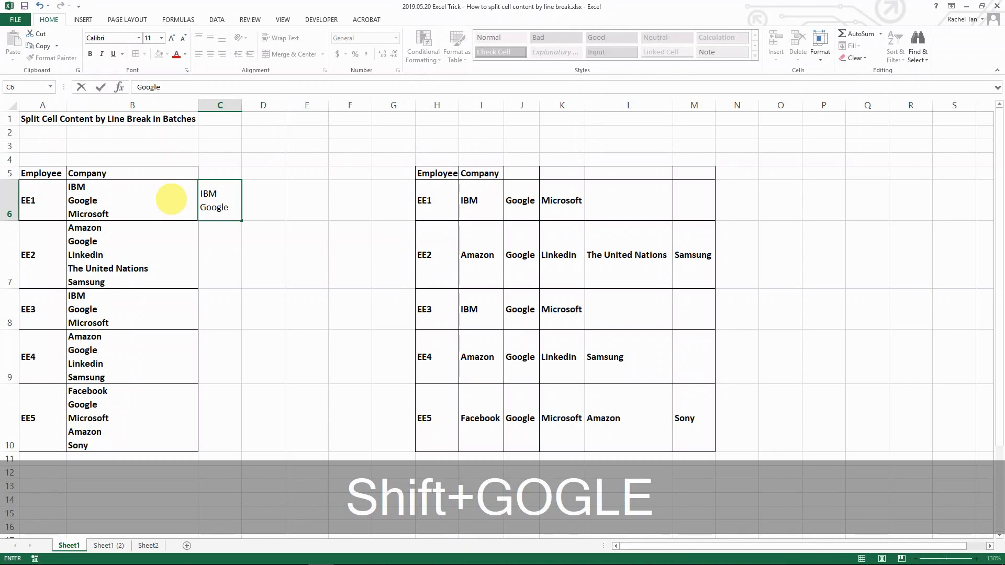
key("alt+Return")
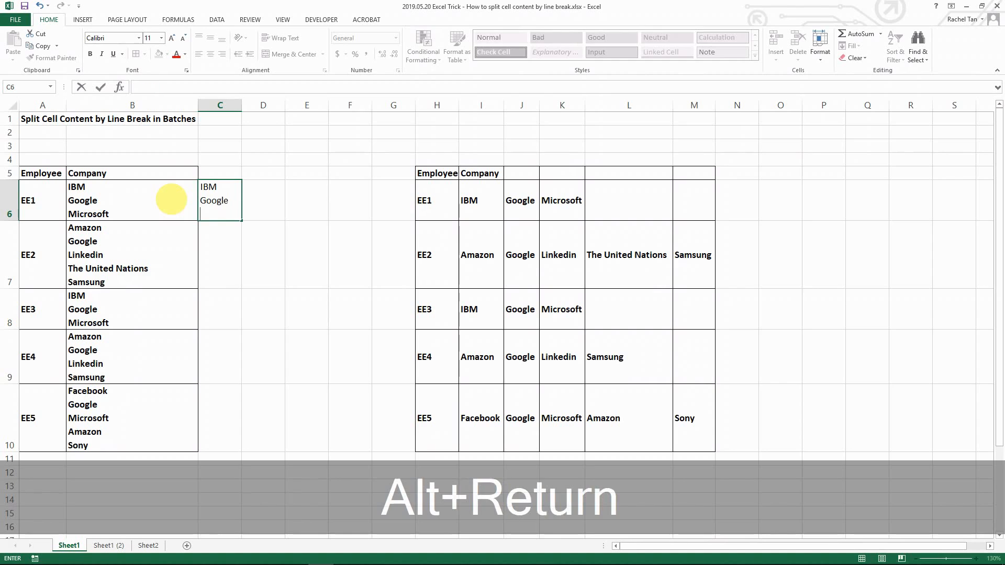
type("Micro")
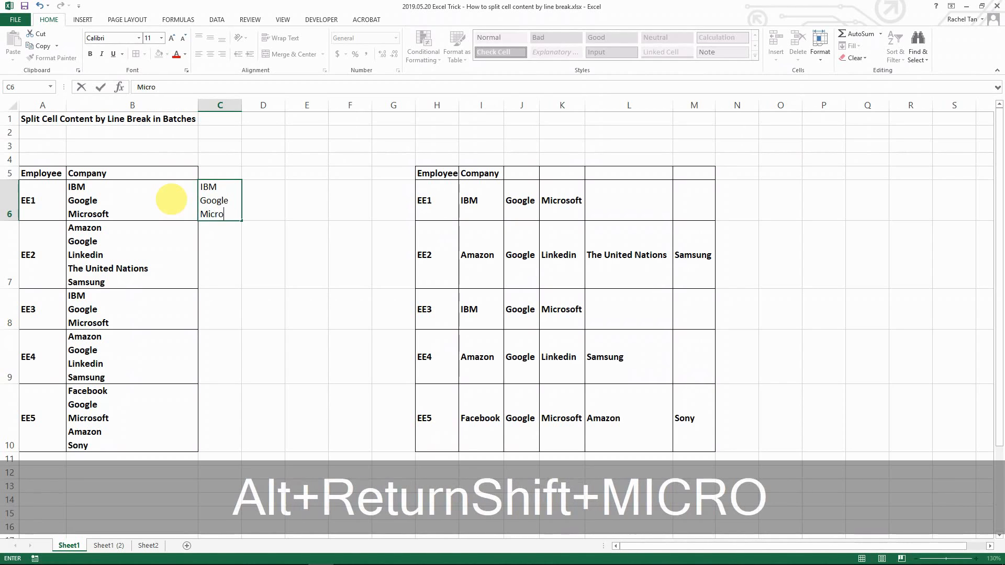
type("soft")
key("Tab")
key("Left")
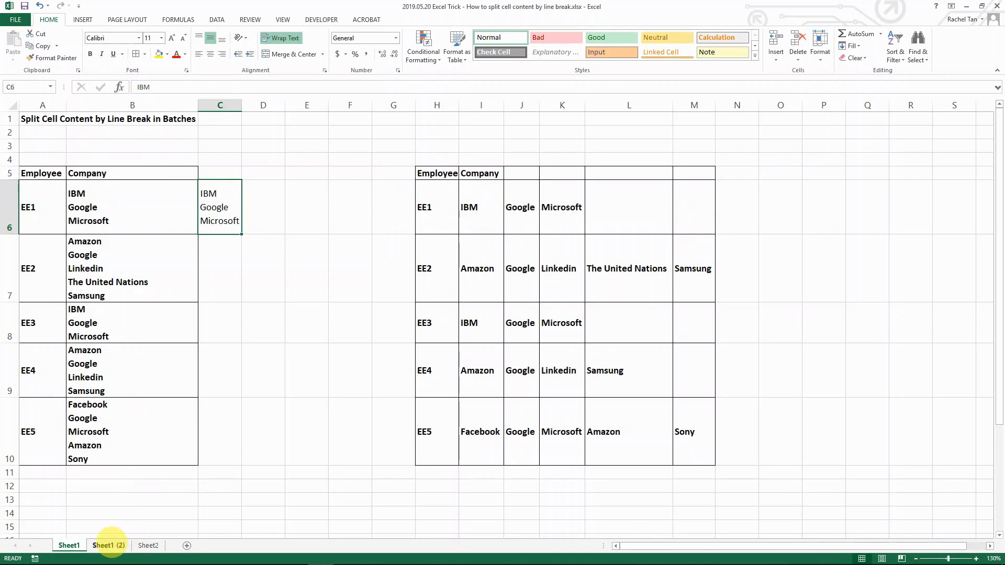
Step: On the Sheet1 (2) worksheet, start Text to Columns for all of column B and keep the Delimited data type
left_click(109, 545)
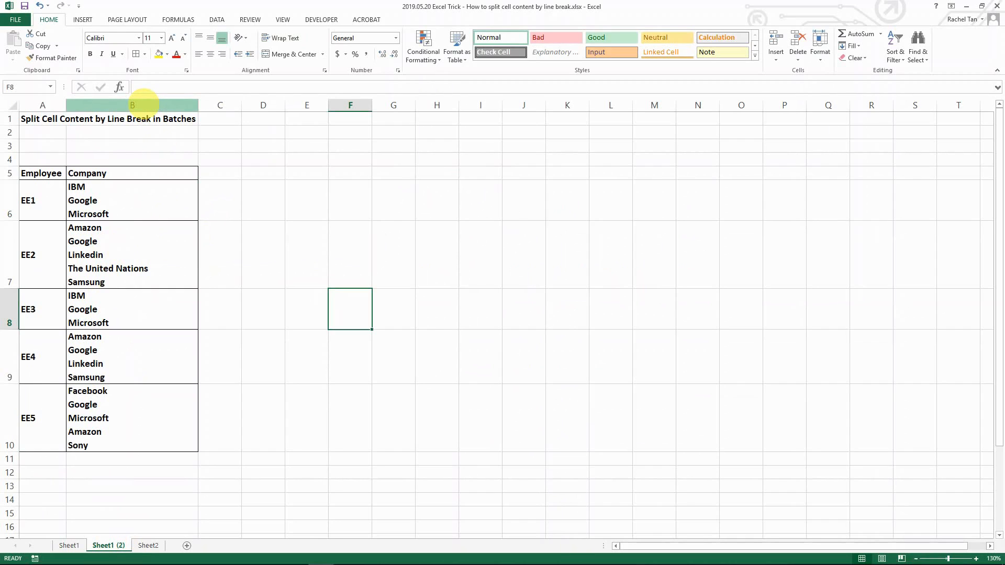
left_click(142, 102)
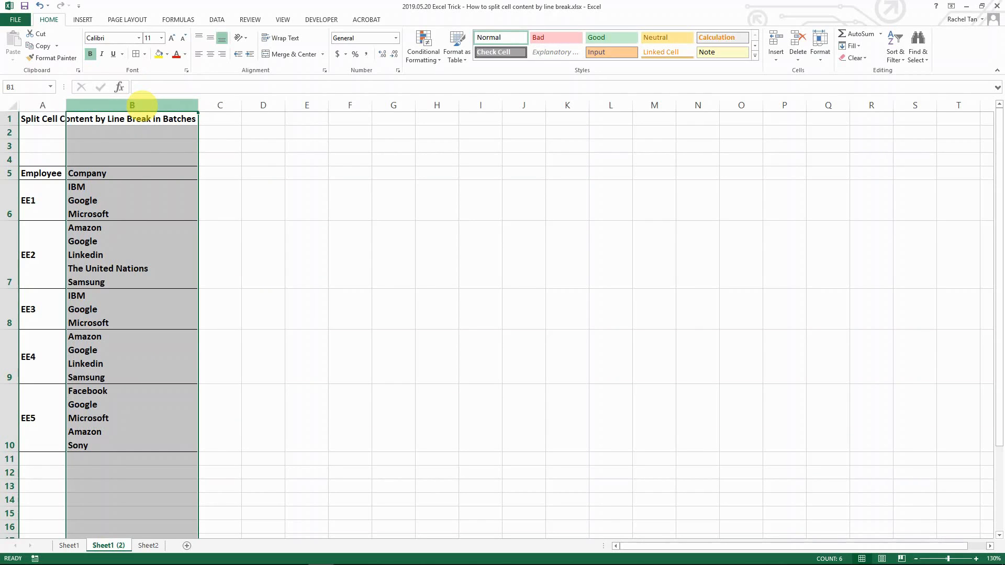
left_click(217, 19)
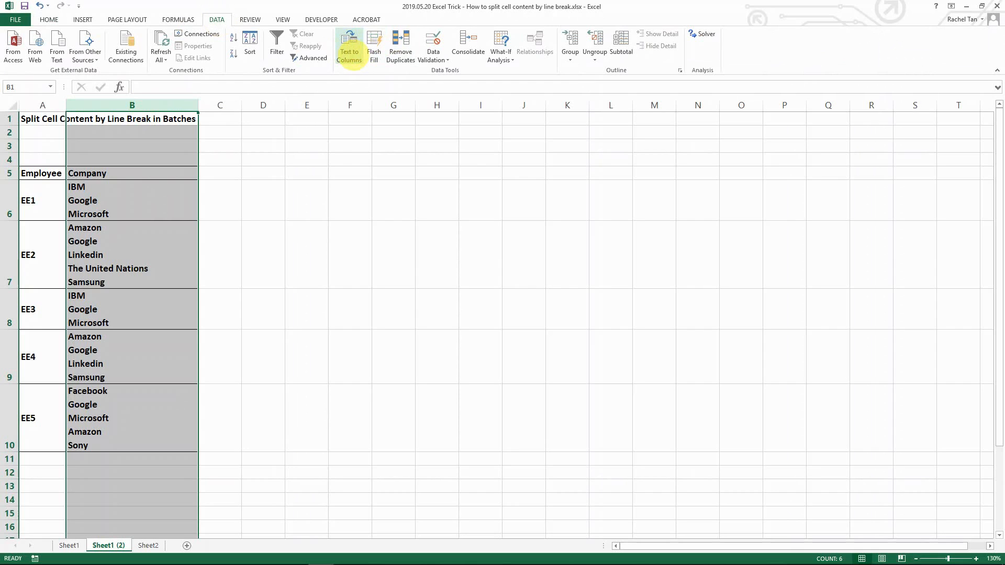
left_click(349, 53)
left_click_drag(579, 183, 304, 195)
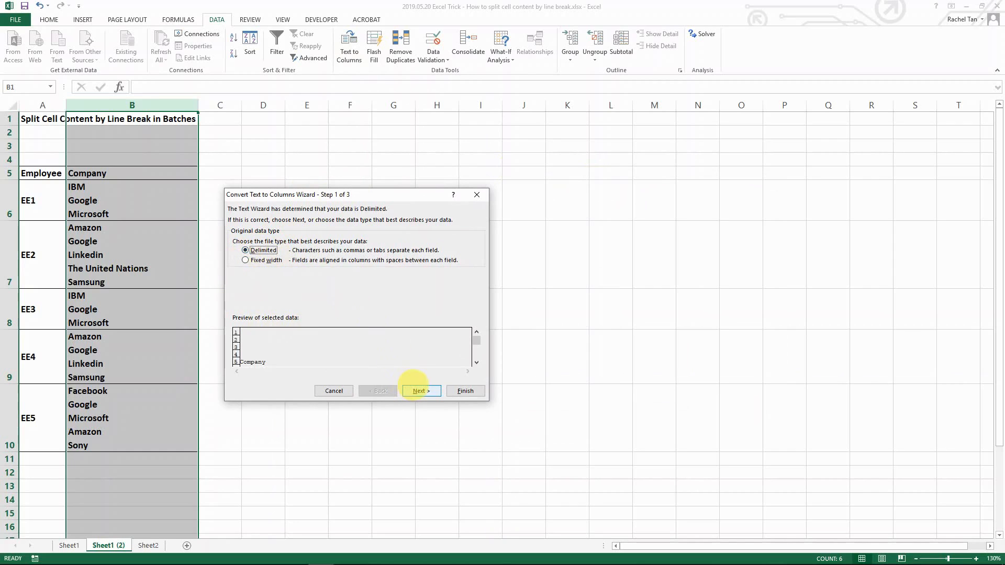
left_click(420, 391)
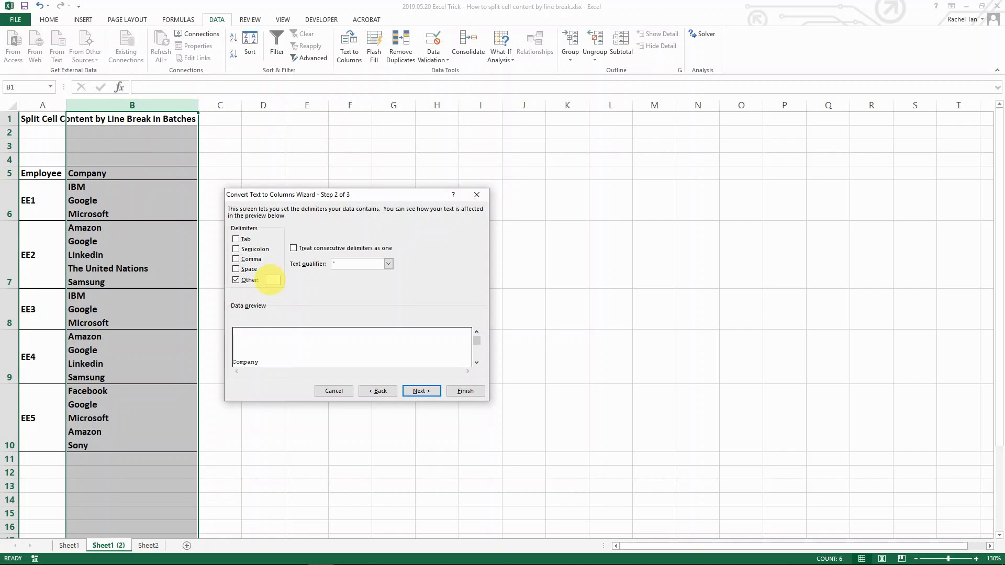
Step: Split column B using a line break character as the Other delimiter, with $D$1 as the destination
key("ctrl+j")
left_click(272, 280)
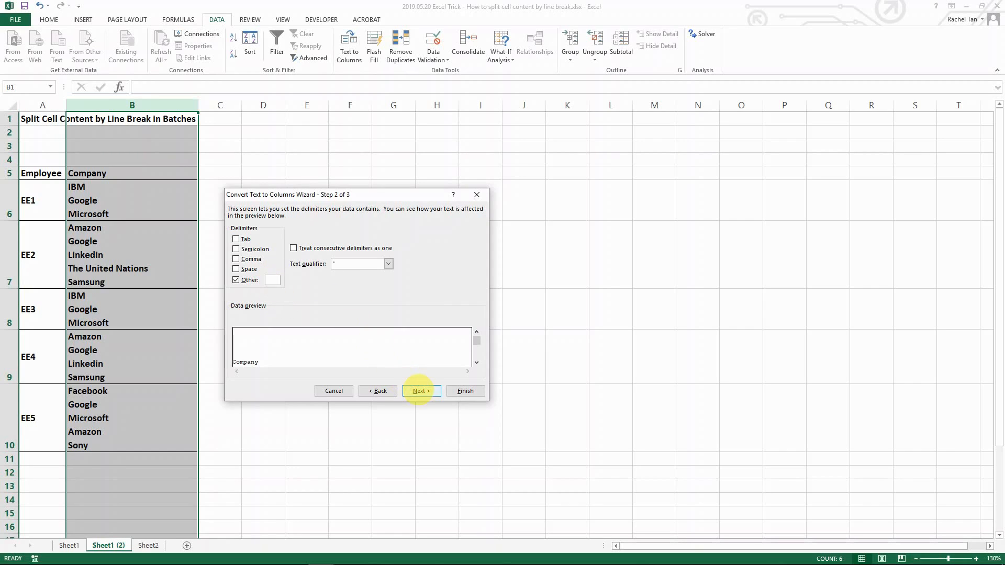
left_click(418, 392)
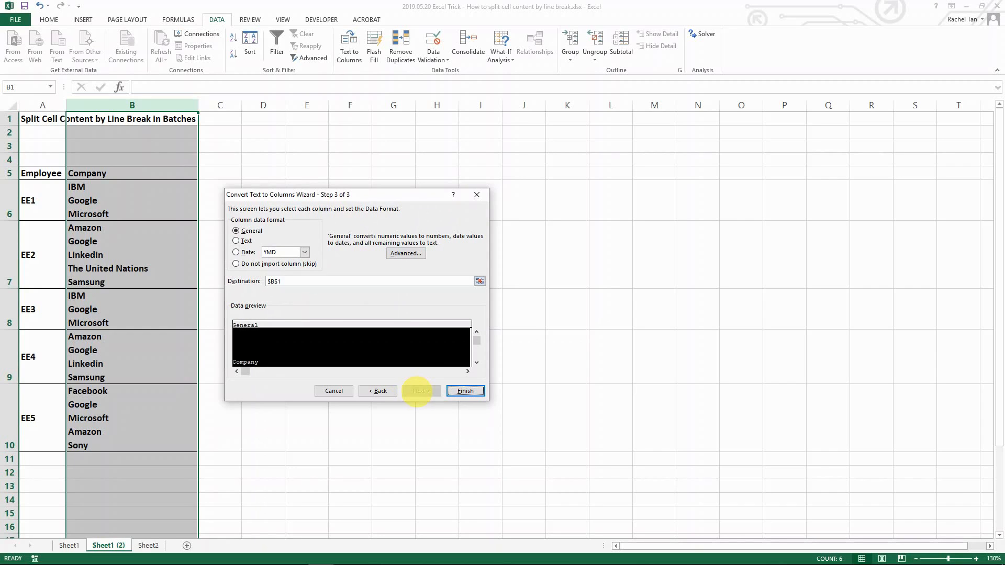
left_click_drag(295, 194, 410, 178)
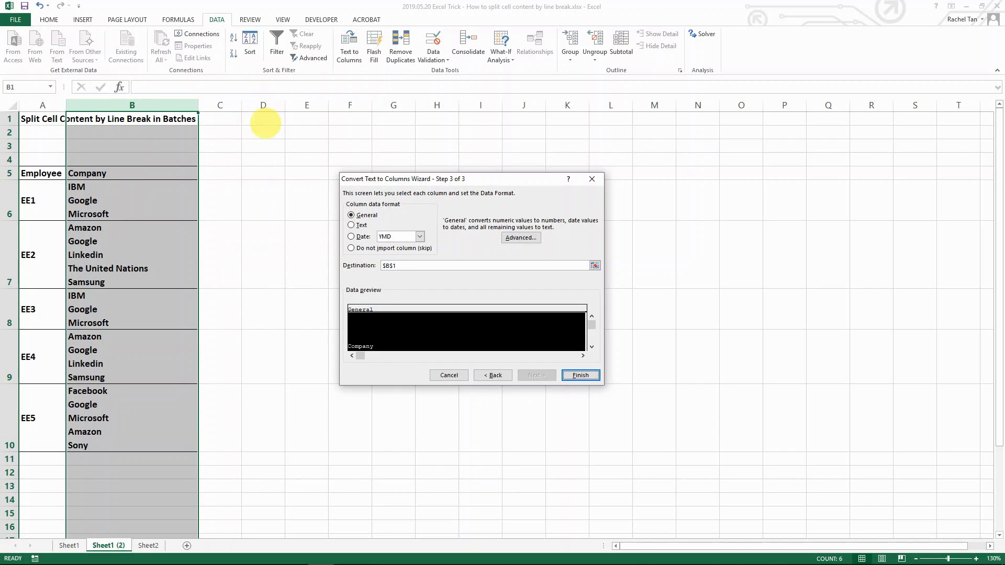
left_click(449, 266)
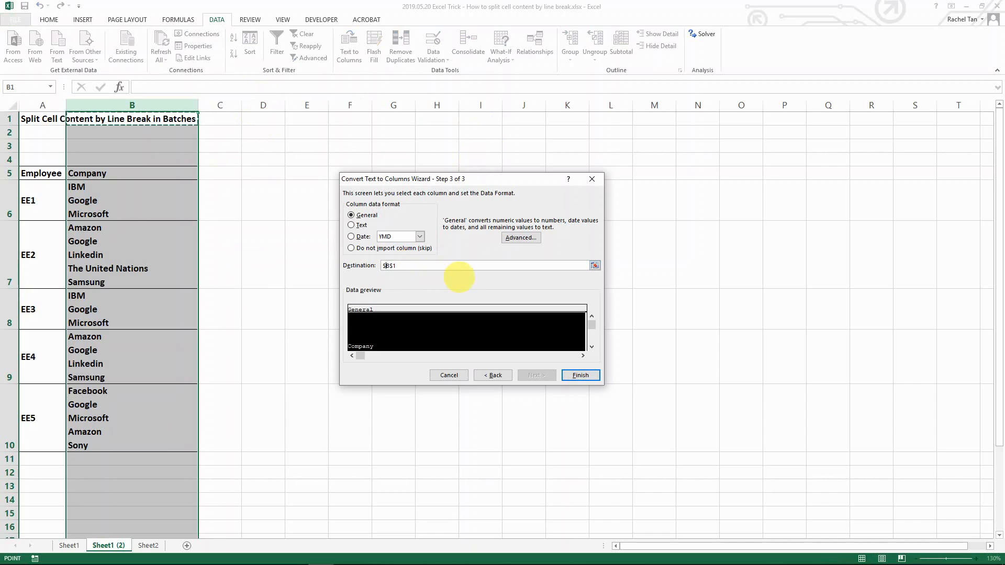
type("D")
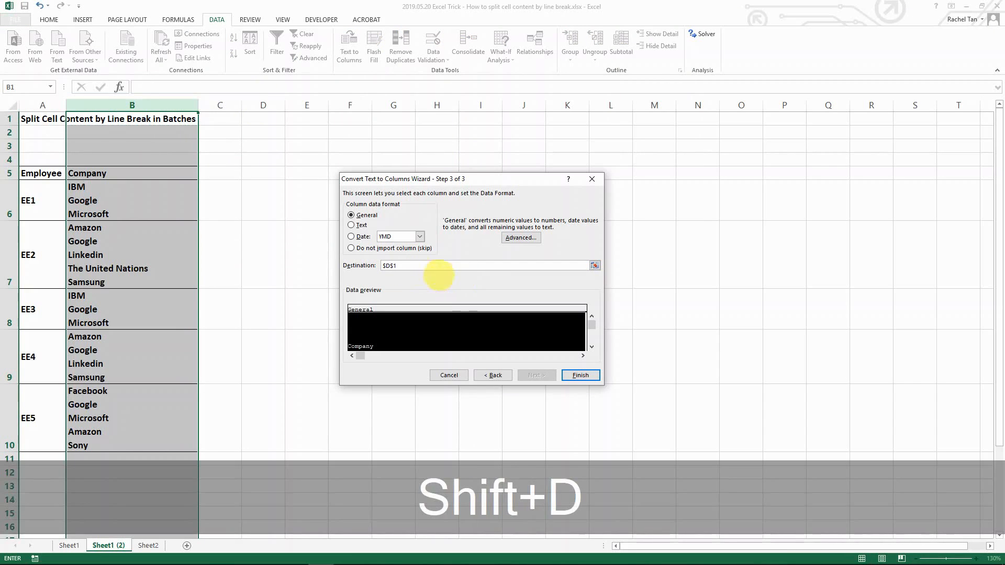
left_click(581, 375)
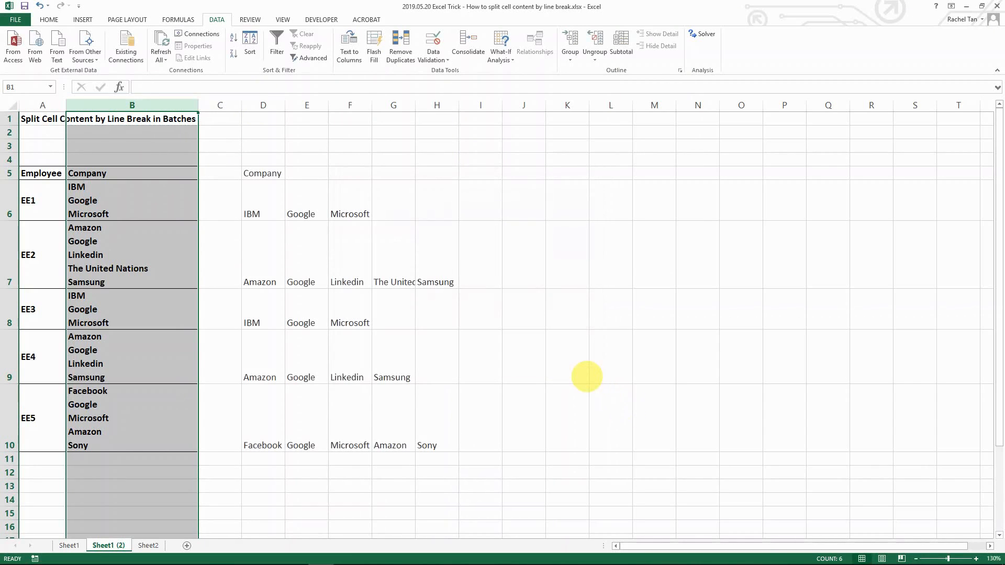
Step: Format the split company table D5:H10 with all borders, bold text and middle vertical alignment
left_click(299, 353)
left_click_drag(253, 173, 434, 421)
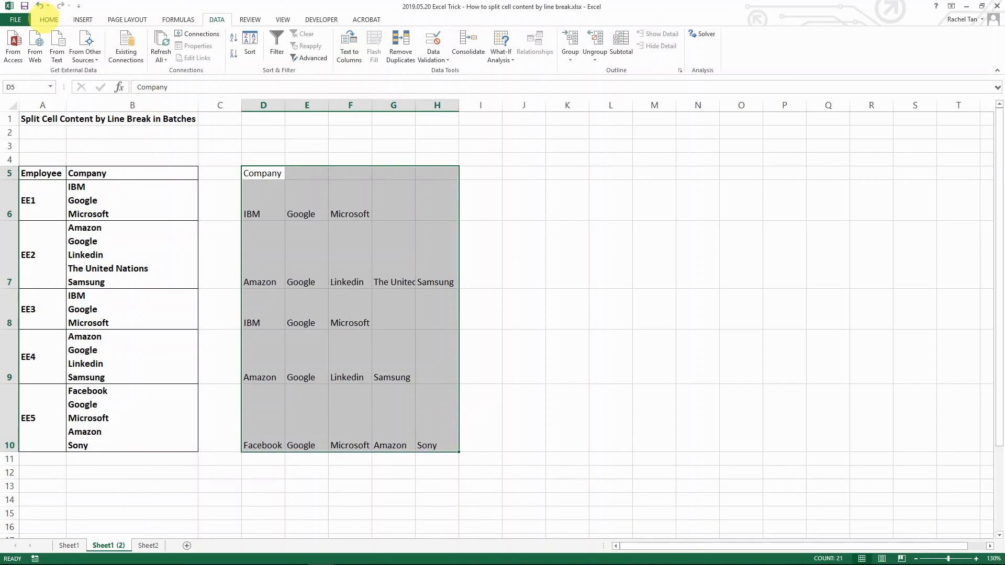
left_click(47, 20)
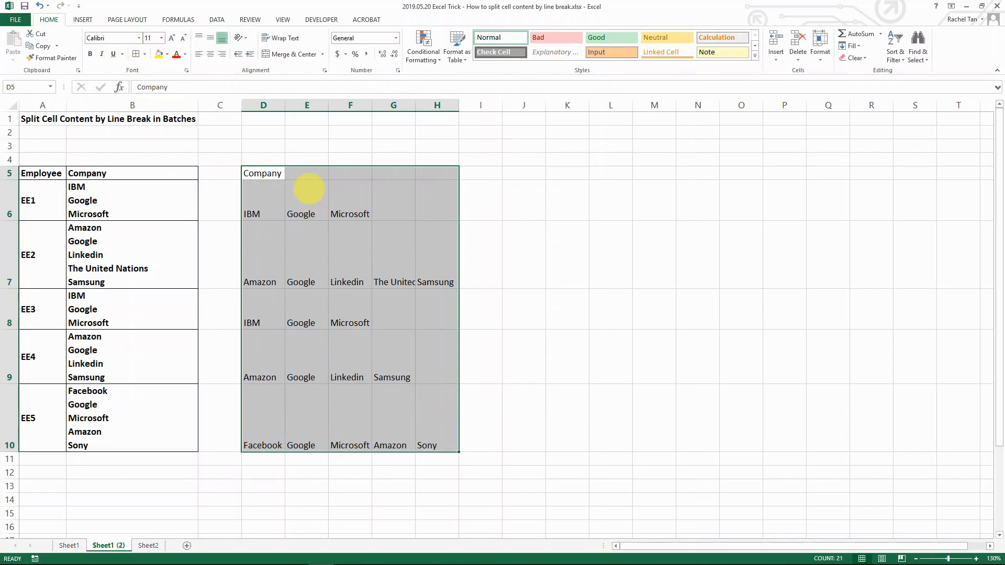
left_click(135, 54)
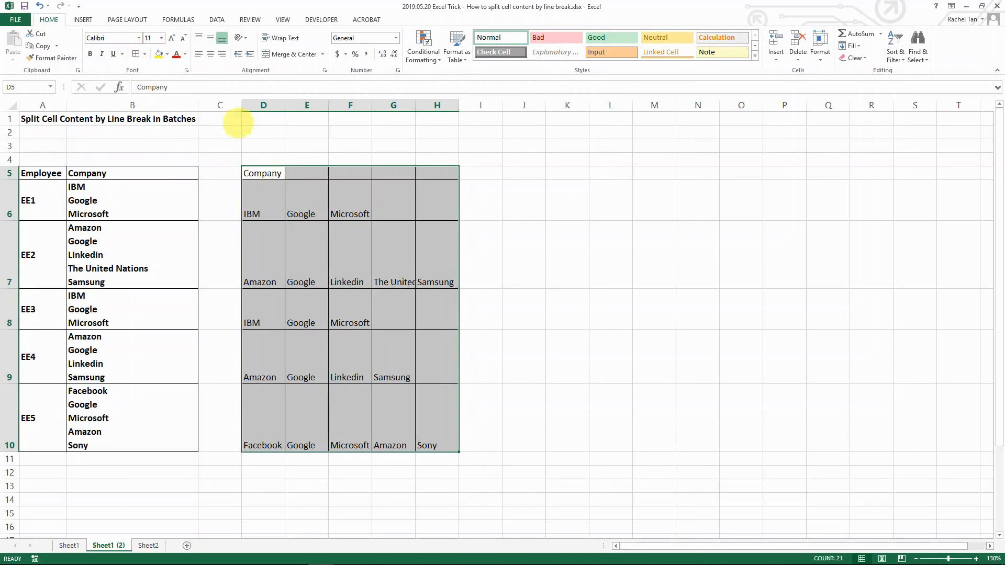
left_click(90, 53)
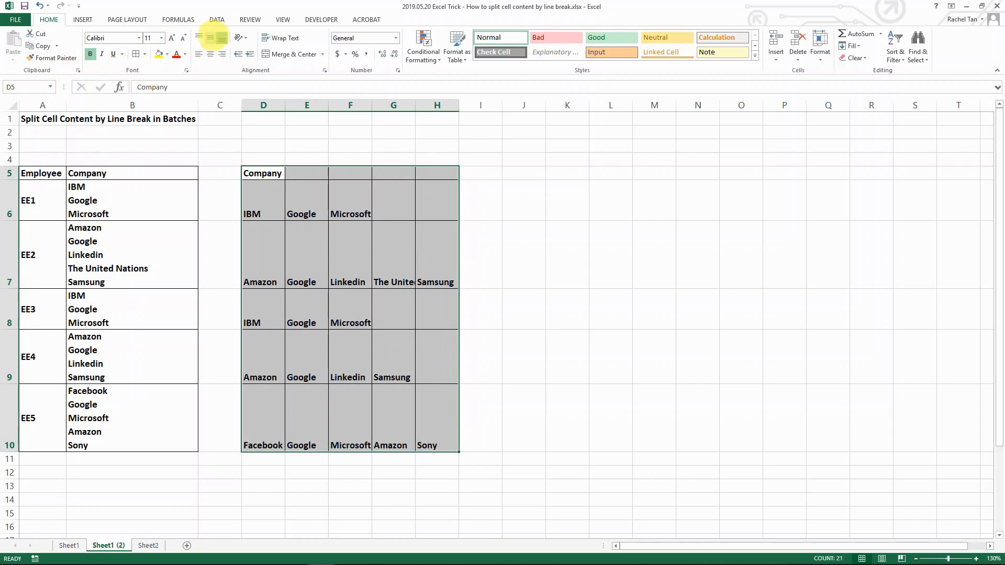
left_click(210, 37)
left_click(261, 198)
Step: Autofit the widths of columns D through H to their contents and deselect them
left_click_drag(264, 105, 437, 107)
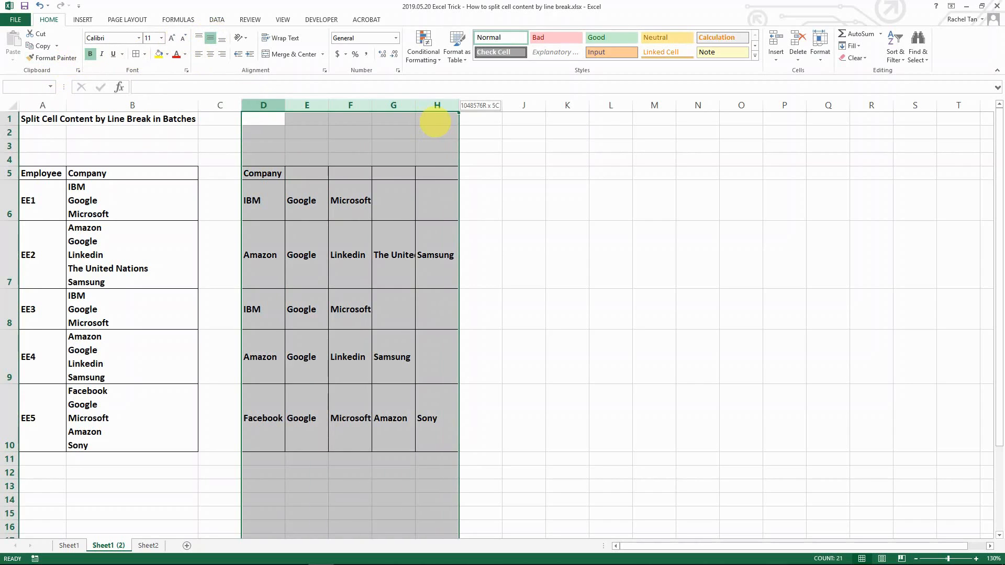
double_click(459, 105)
left_click(378, 309)
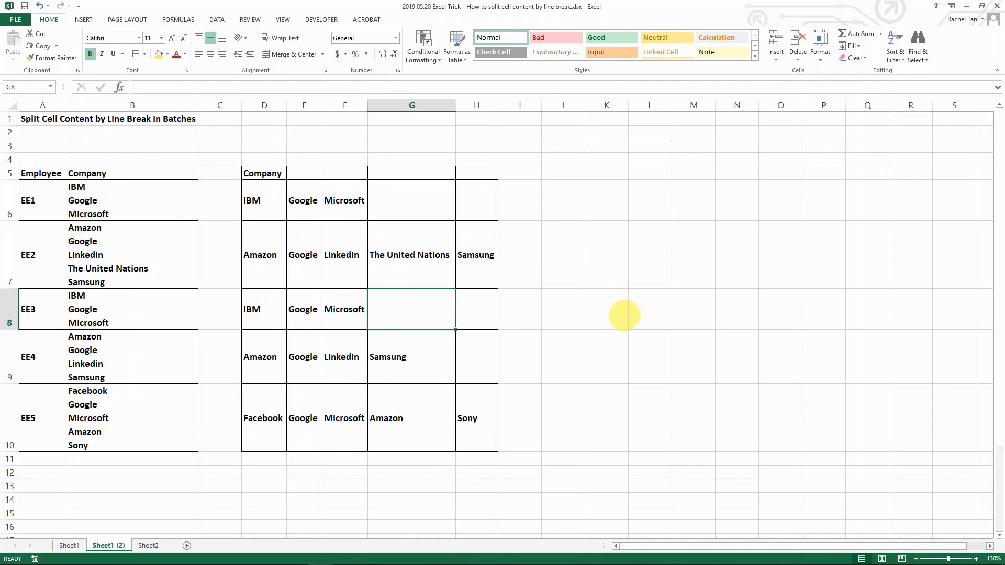
left_click(530, 434)
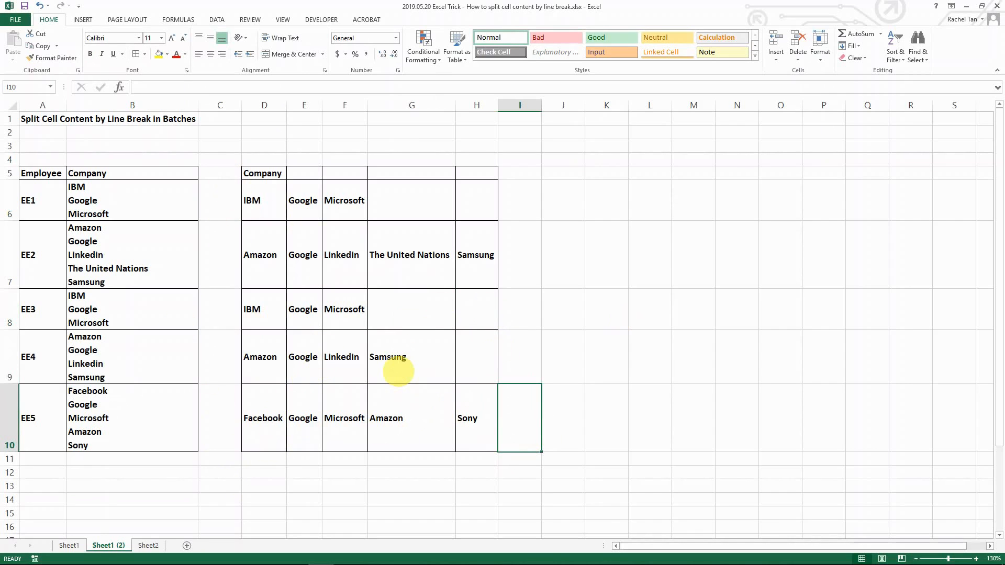
Step: Switch to Chrome and read through the Trump Excel article on splitting multiple lines in a cell into separate columns
key("alt+Tab")
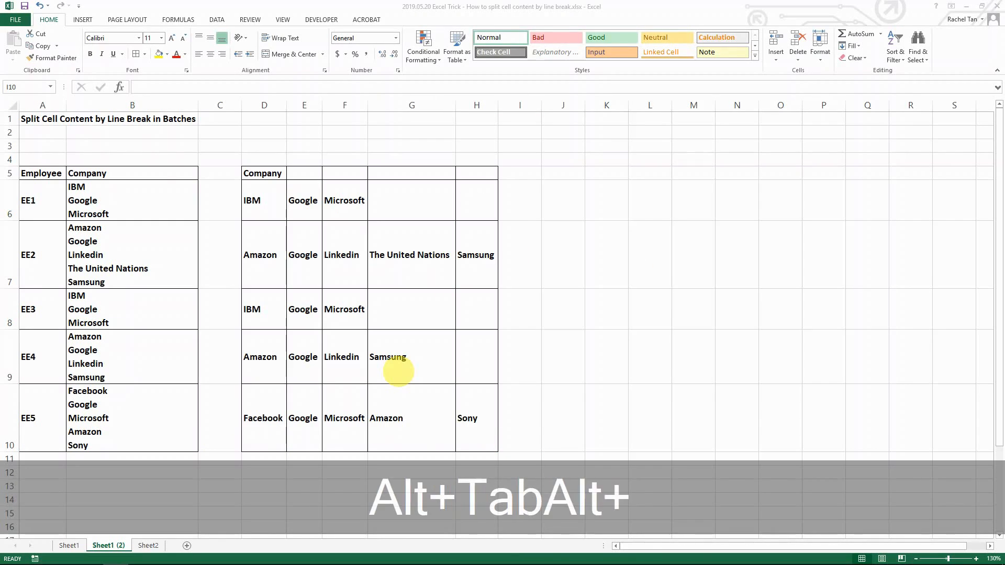
key("alt+Tab")
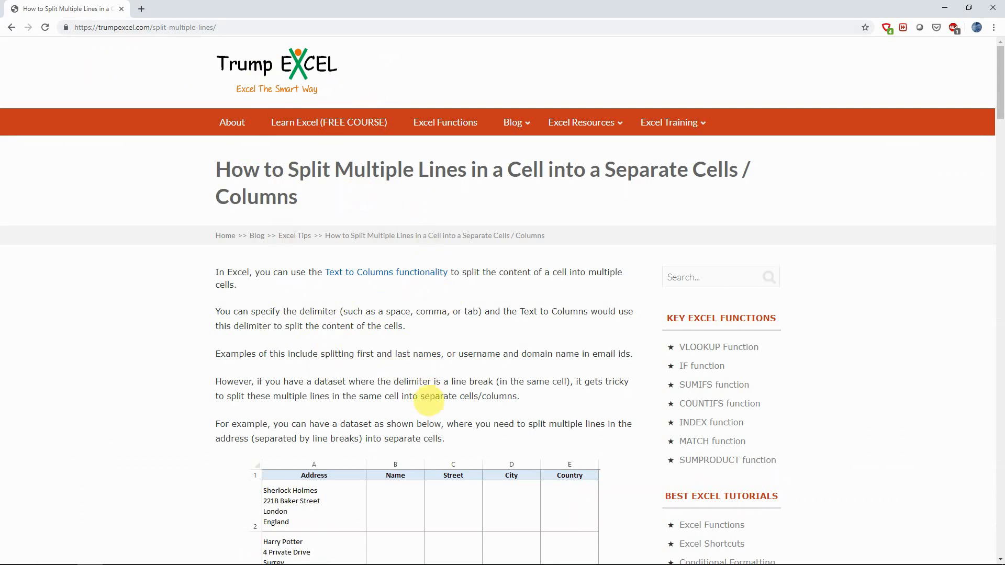
scroll(442, 440, "down", 2)
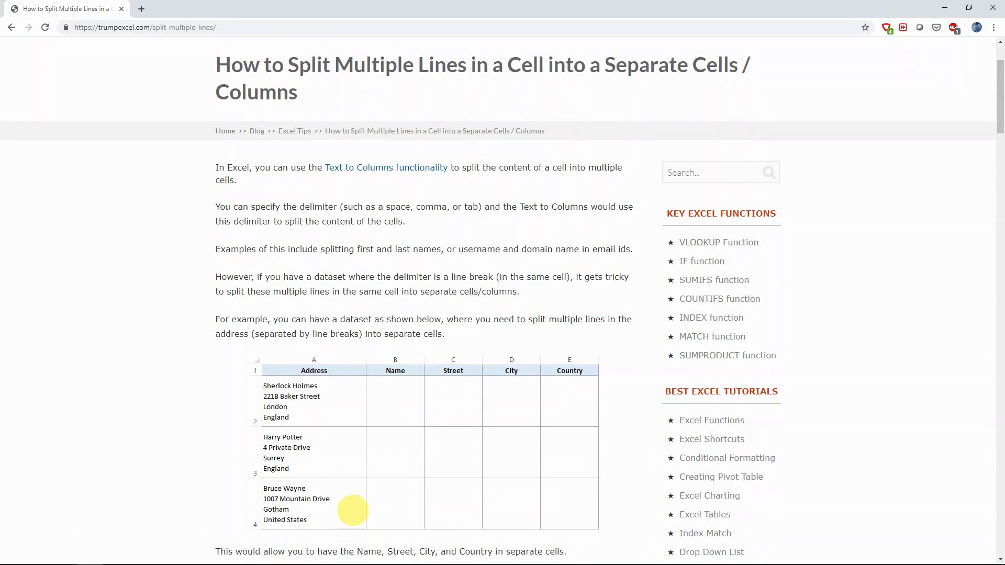
scroll(382, 415, "down", 2)
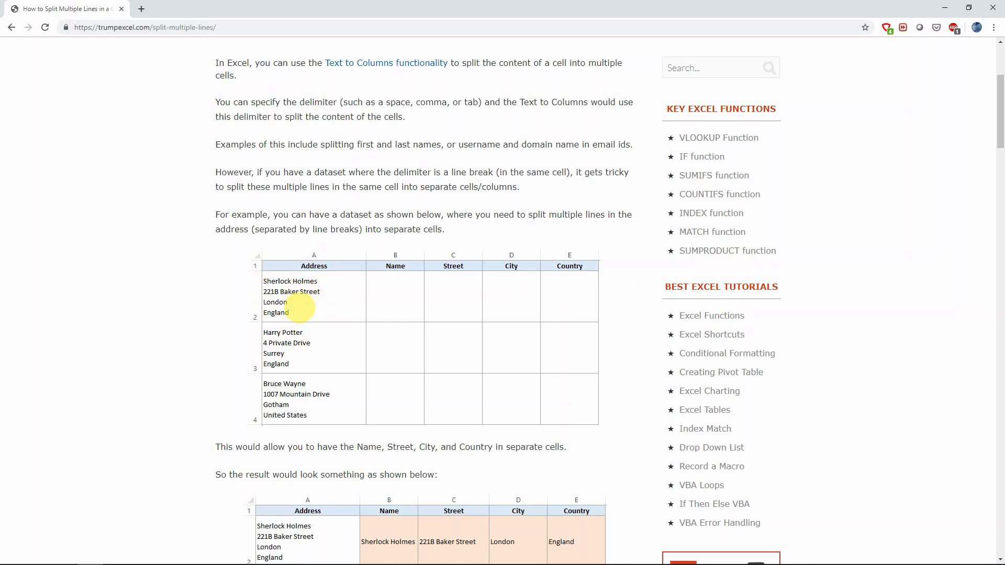
scroll(366, 340, "down", 3)
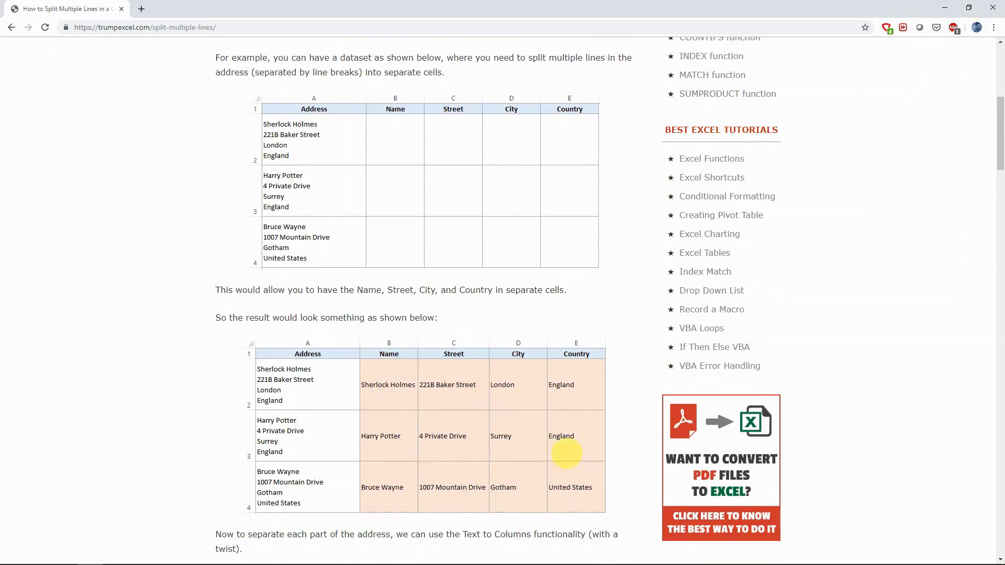
scroll(583, 499, "down", 4)
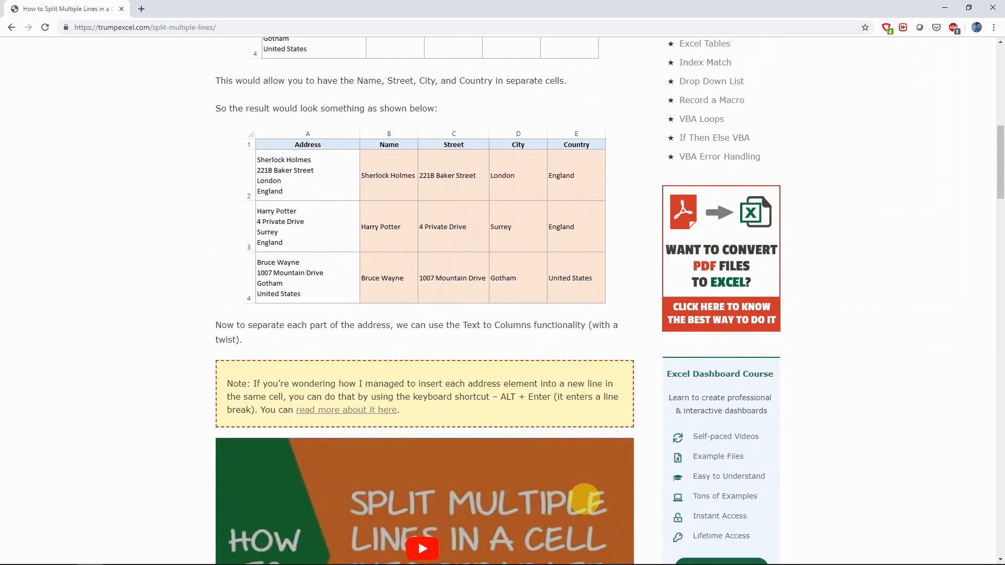
scroll(582, 492, "down", 15)
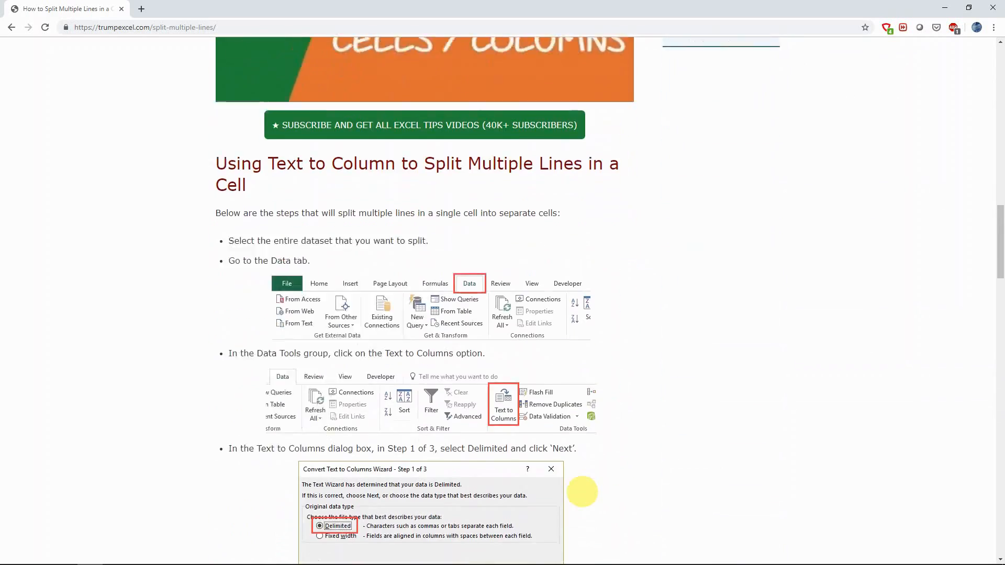
scroll(583, 492, "down", 12)
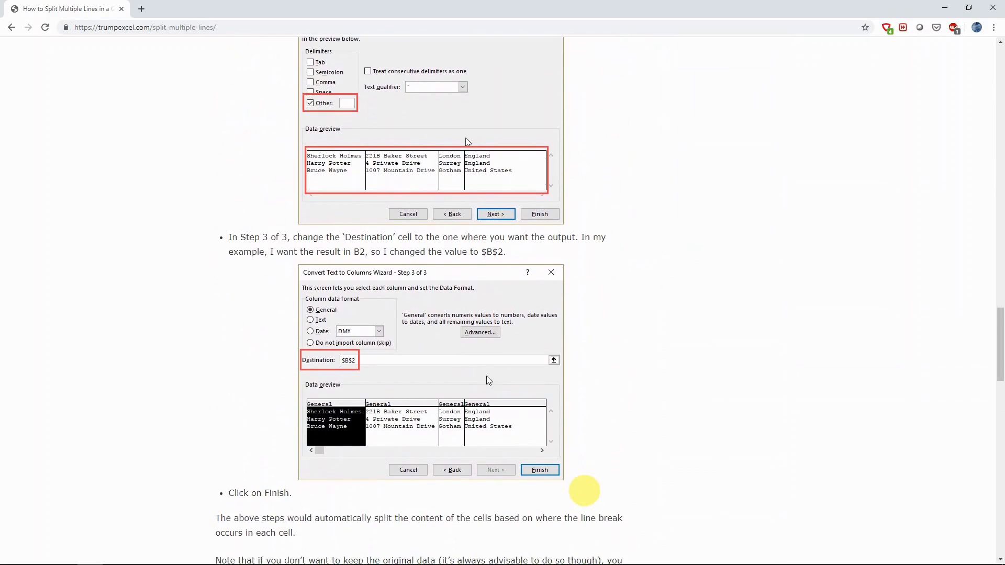
scroll(584, 491, "down", 9)
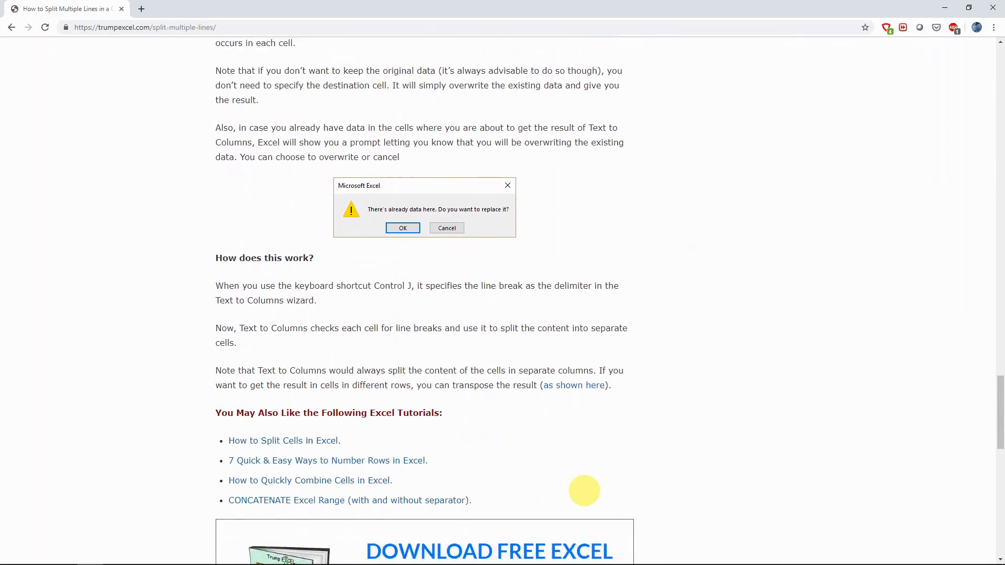
key("alt+Tab")
key("alt+Tab")
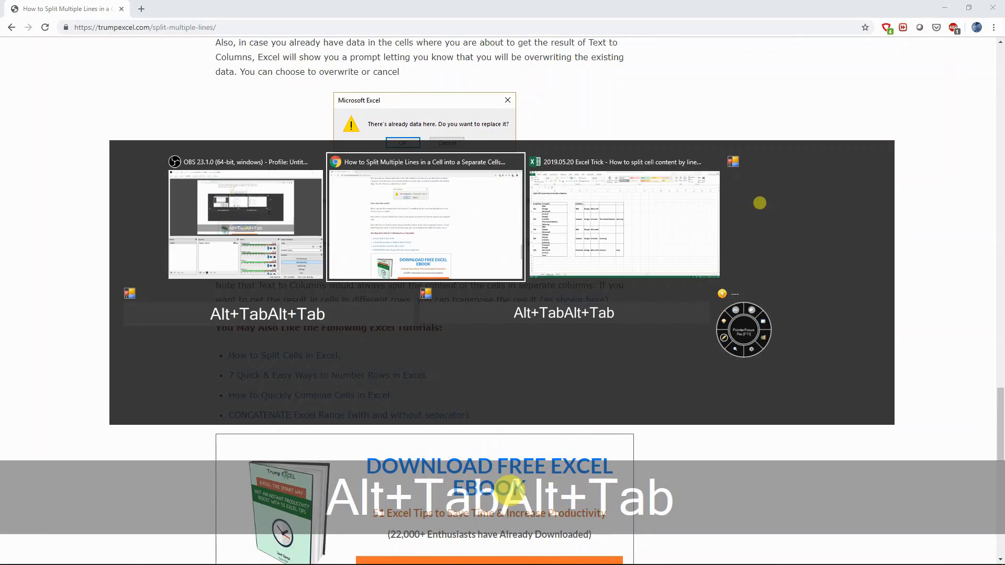